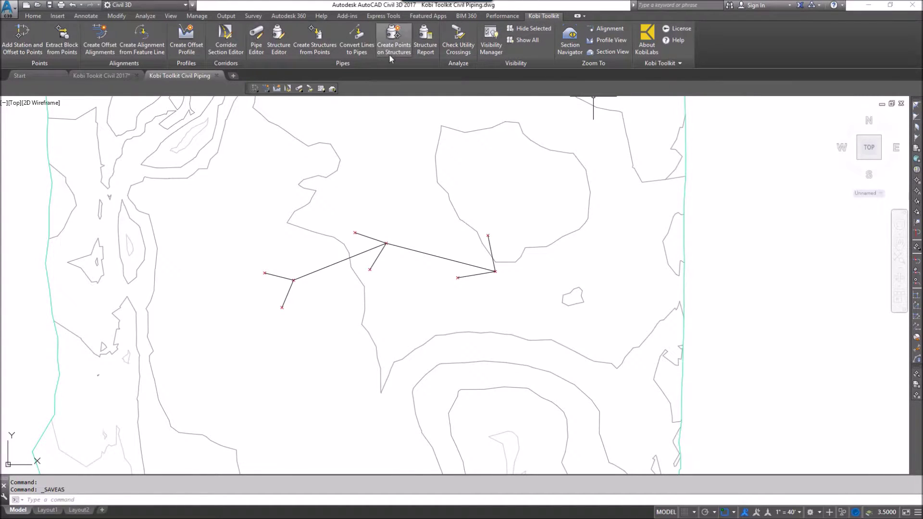
Start Create Structures from Points and window-select the nine survey points.
{"action": "left_click", "coordinate": [321, 40]}
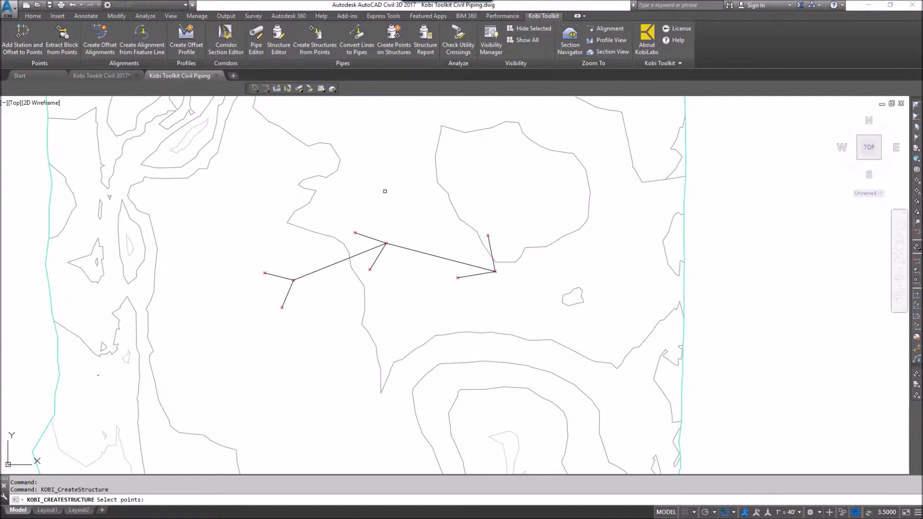
{"action": "left_click", "coordinate": [238, 171]}
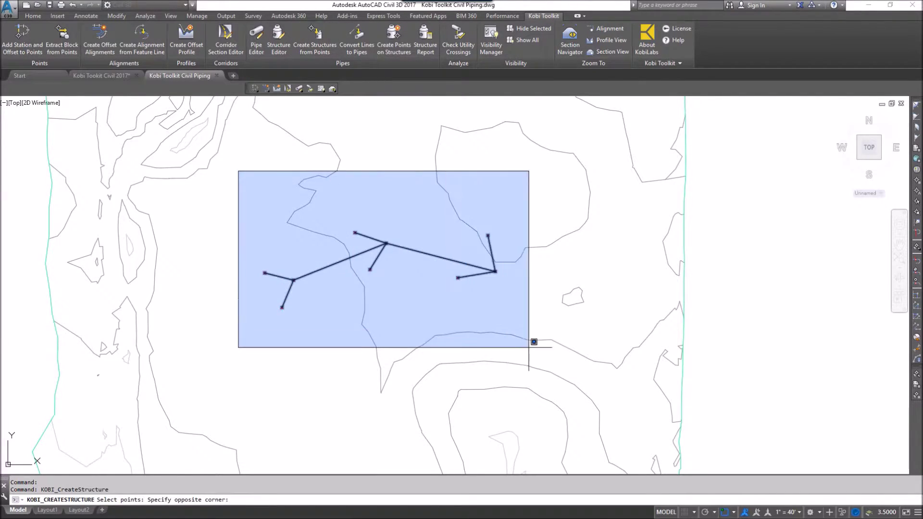
{"action": "left_click", "coordinate": [551, 370]}
{"action": "key", "text": "Return"}
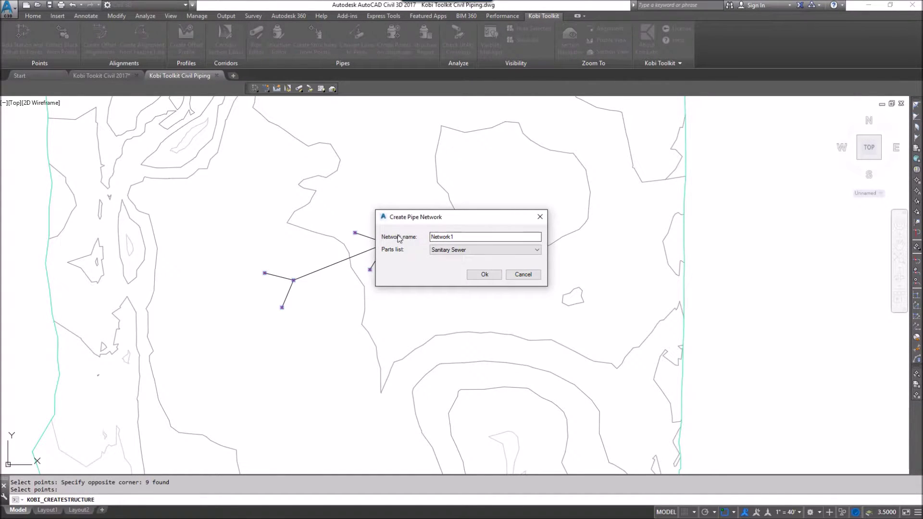
Name the new pipe network 'Storm 1' and assign the Storm Sewer parts list.
{"action": "left_click_drag", "start_coordinate": [459, 236], "coordinate": [427, 238]}
{"action": "type", "text": "Storm"}
{"action": "left_click", "coordinate": [537, 250]}
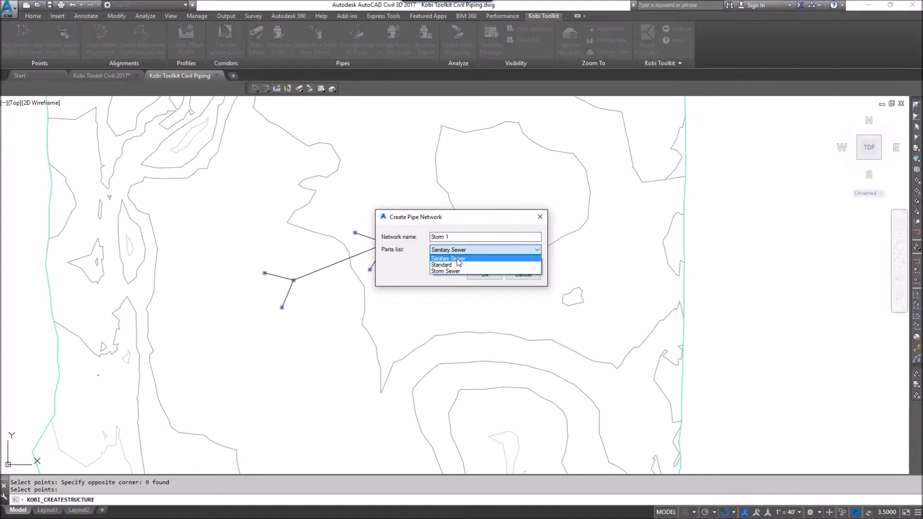
{"action": "left_click", "coordinate": [443, 272]}
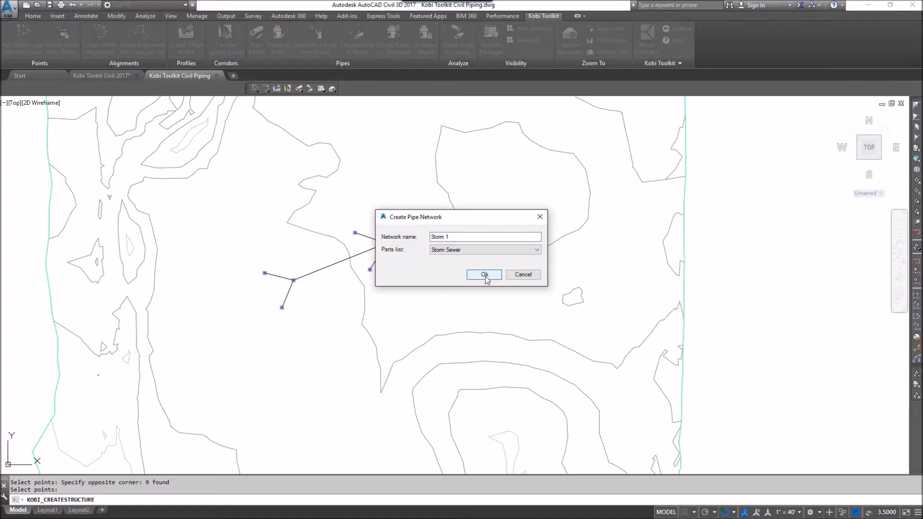
{"action": "left_click", "coordinate": [486, 277]}
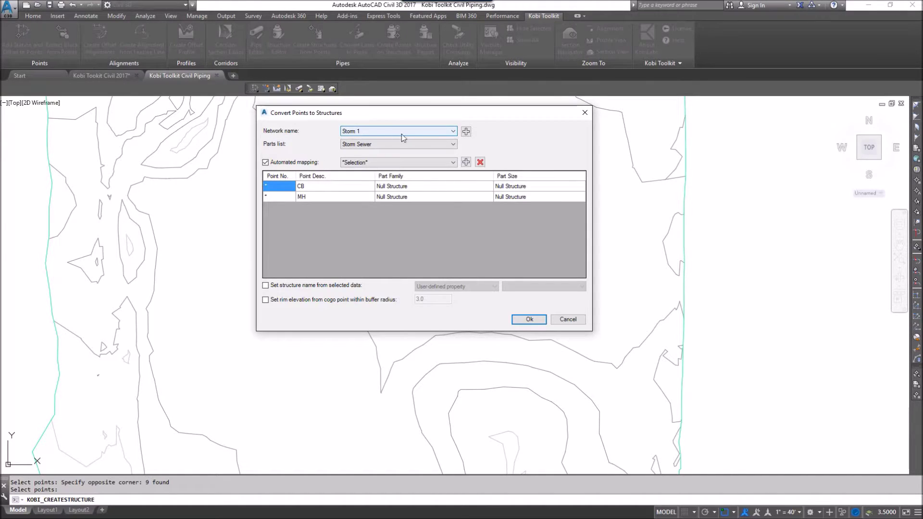
{"action": "left_click", "coordinate": [454, 130]}
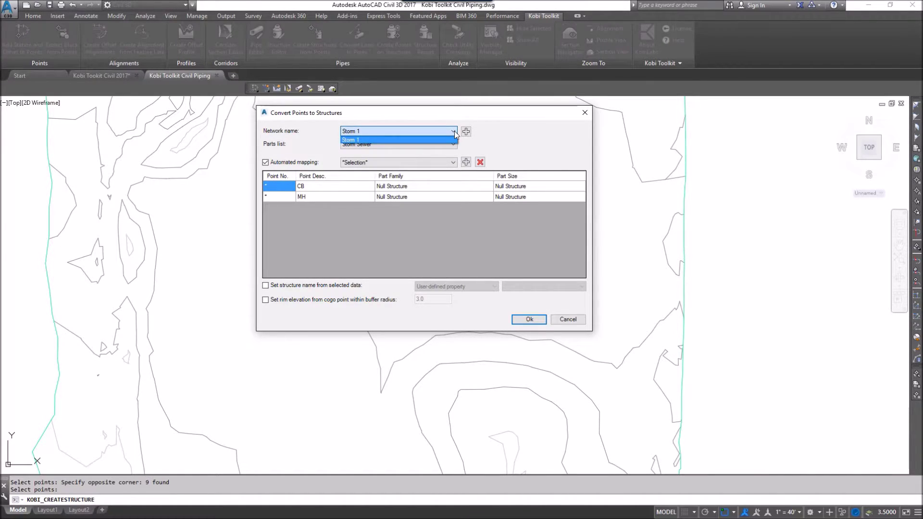
{"action": "left_click", "coordinate": [455, 131]}
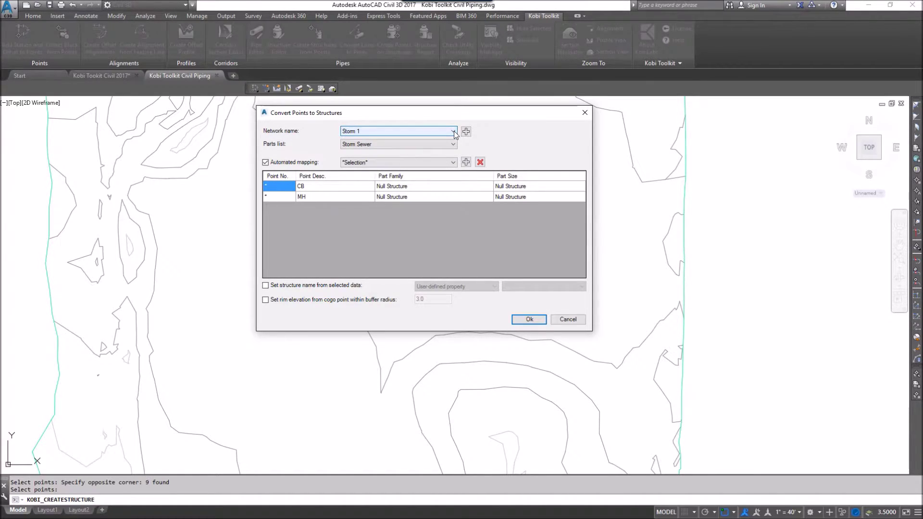
{"action": "left_click", "coordinate": [265, 163]}
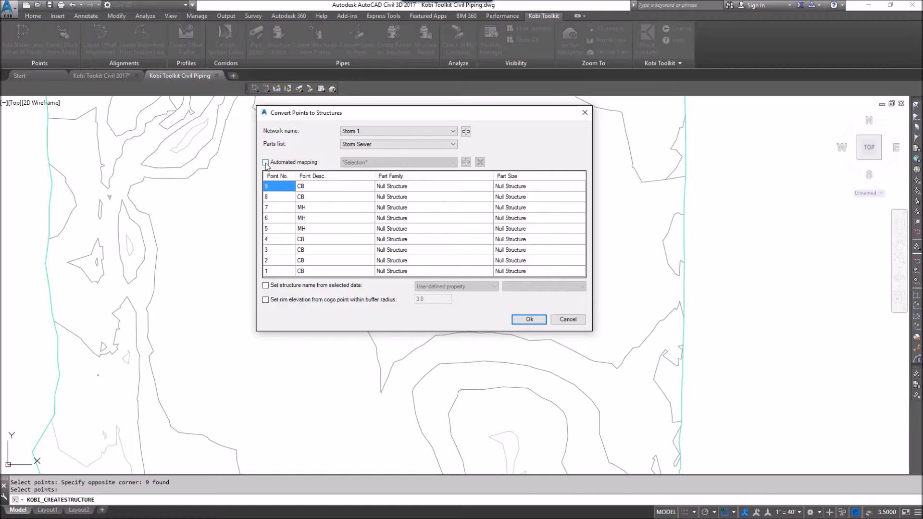
{"action": "left_click", "coordinate": [265, 163]}
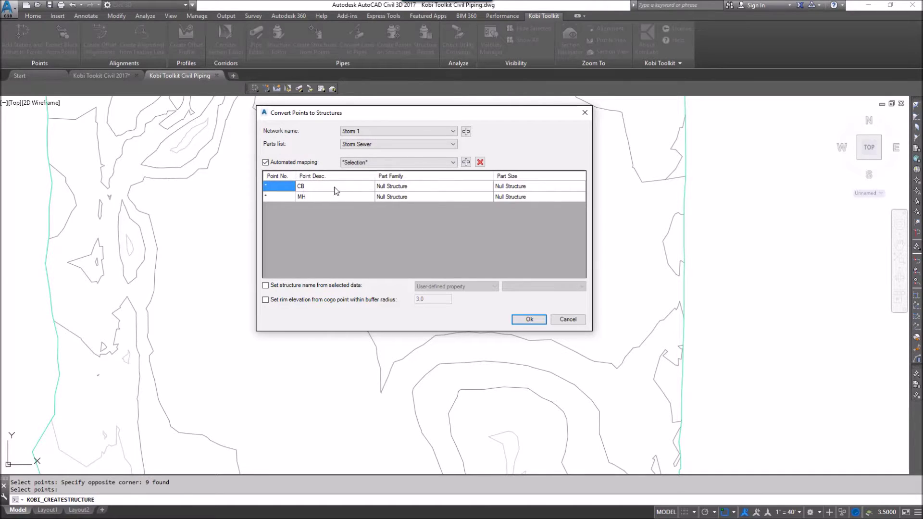
Map CB points to Rectangular Junction Structure NF and MH points to Concentric Cylindrical Structure.
{"action": "left_click", "coordinate": [426, 189]}
{"action": "left_click", "coordinate": [435, 188]}
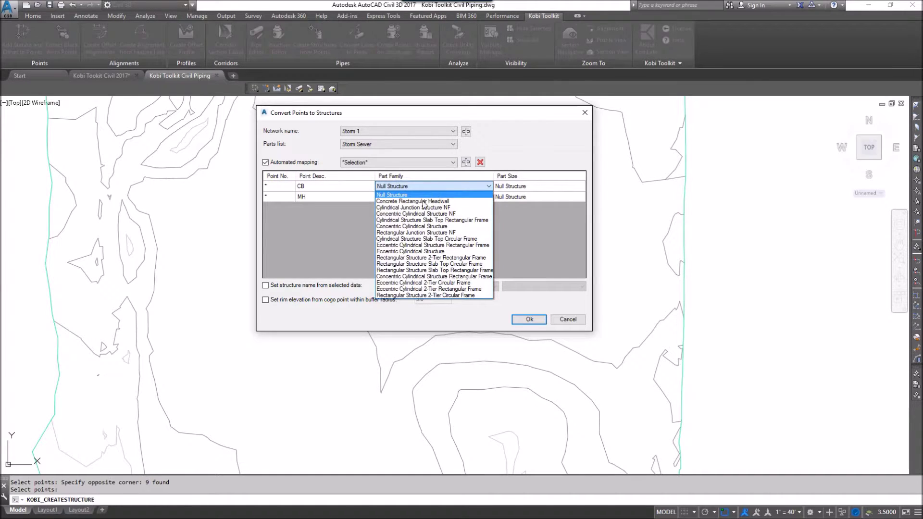
{"action": "left_click", "coordinate": [414, 232]}
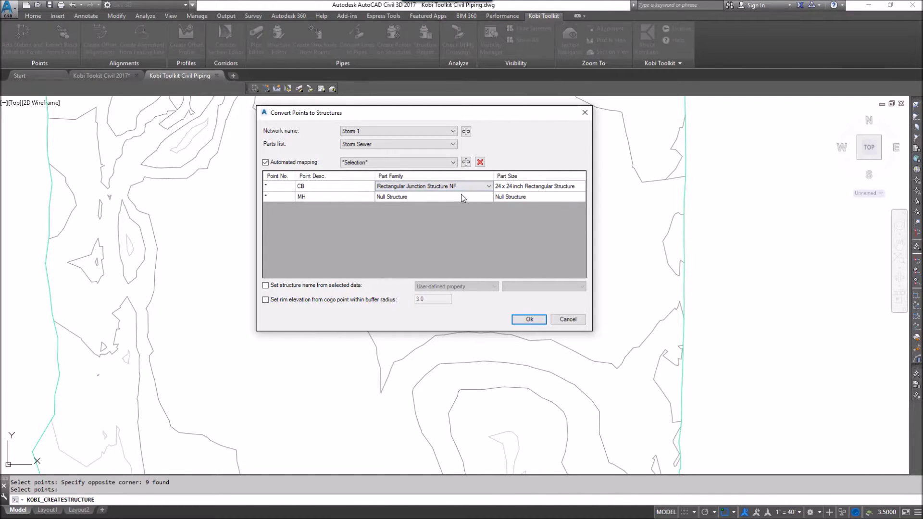
{"action": "left_click", "coordinate": [477, 198]}
{"action": "left_click", "coordinate": [489, 196]}
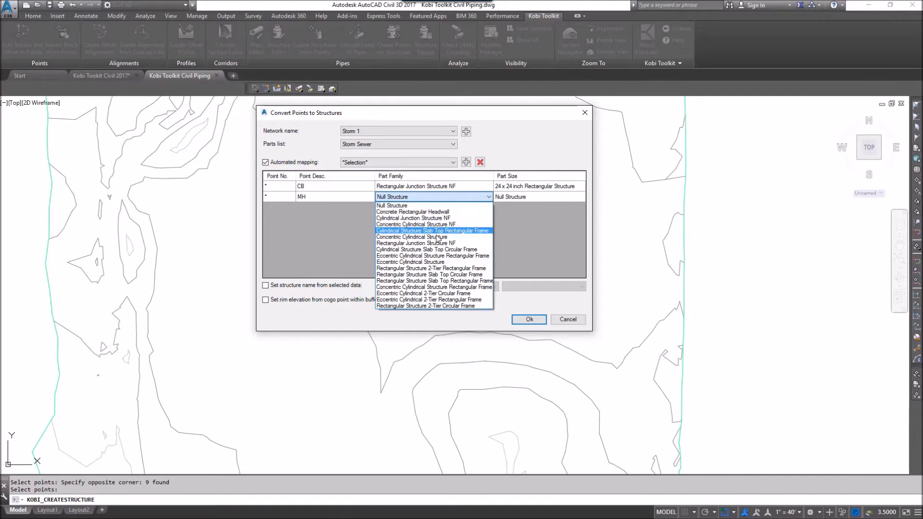
{"action": "left_click", "coordinate": [405, 237]}
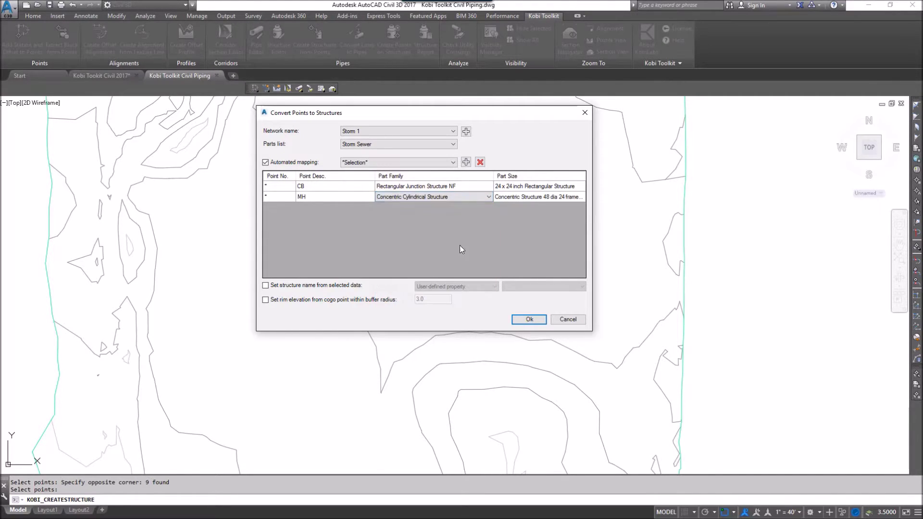
{"action": "left_click", "coordinate": [466, 163]}
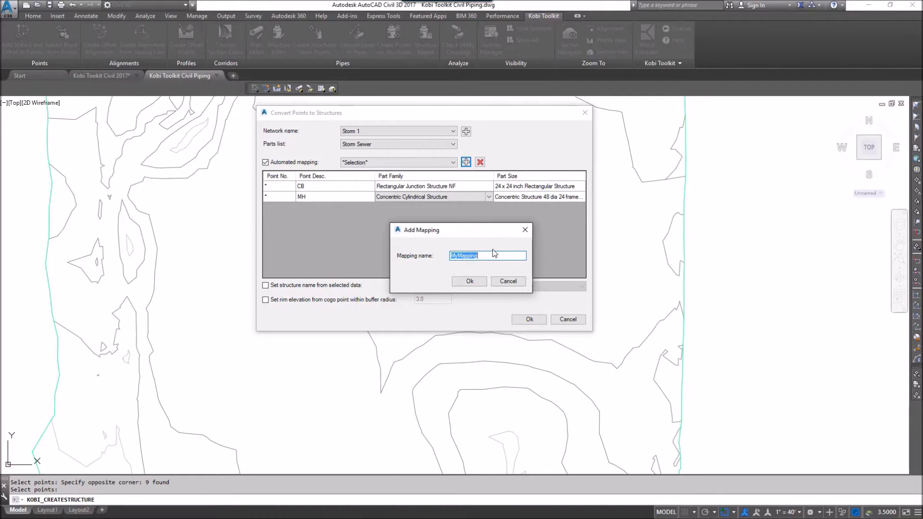
Save the CB and MH structure assignments as a new automated mapping named 'Kobi'.
{"action": "type", "text": "Kobi"}
{"action": "left_click", "coordinate": [470, 281]}
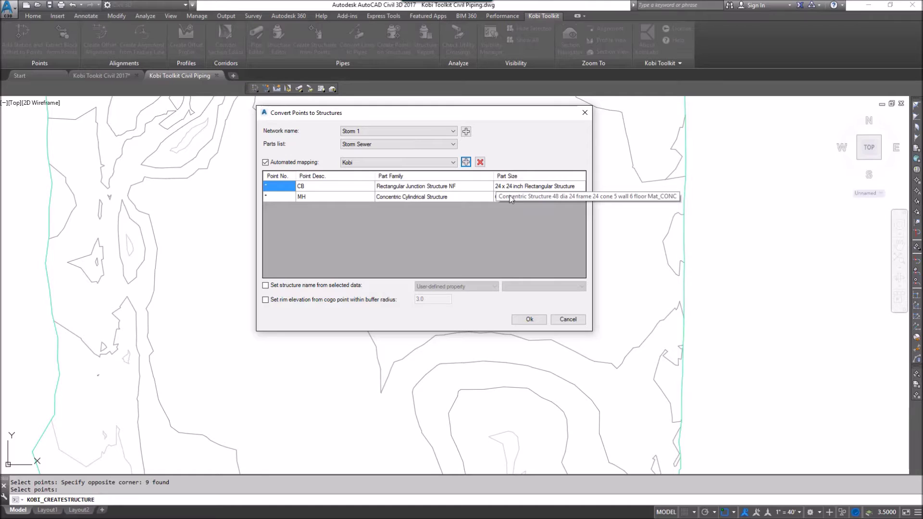
{"action": "left_click", "coordinate": [265, 285]}
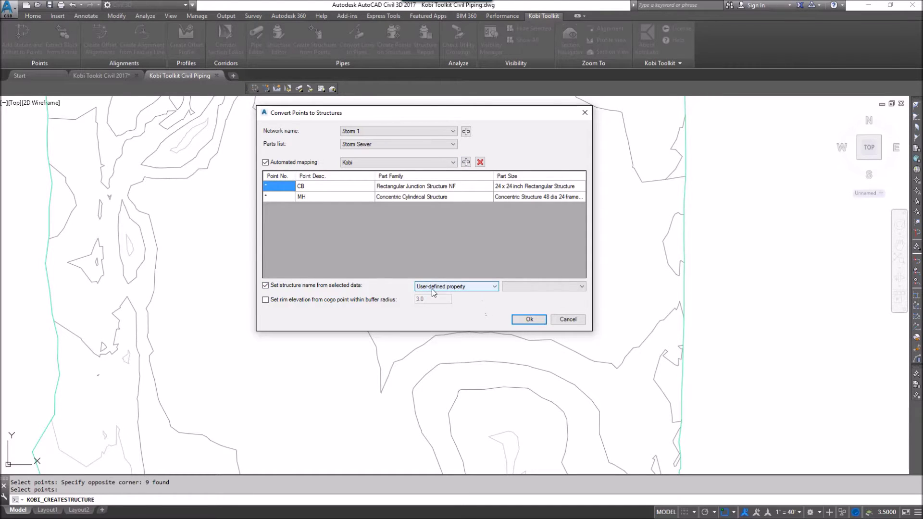
{"action": "left_click", "coordinate": [494, 287]}
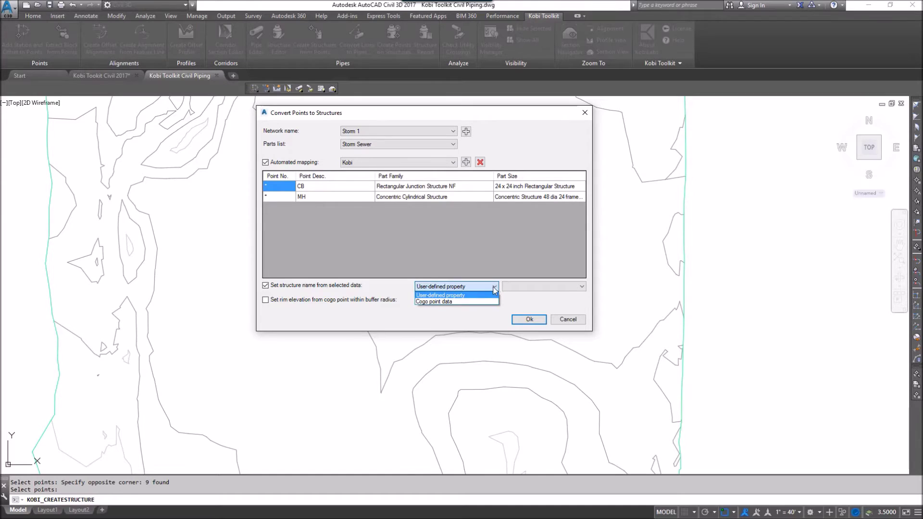
{"action": "left_click", "coordinate": [437, 301]}
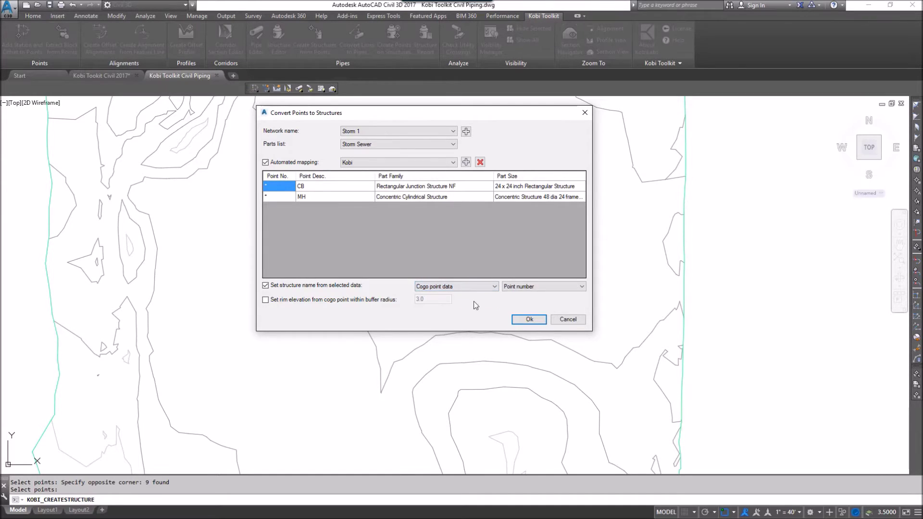
{"action": "left_click", "coordinate": [582, 287]}
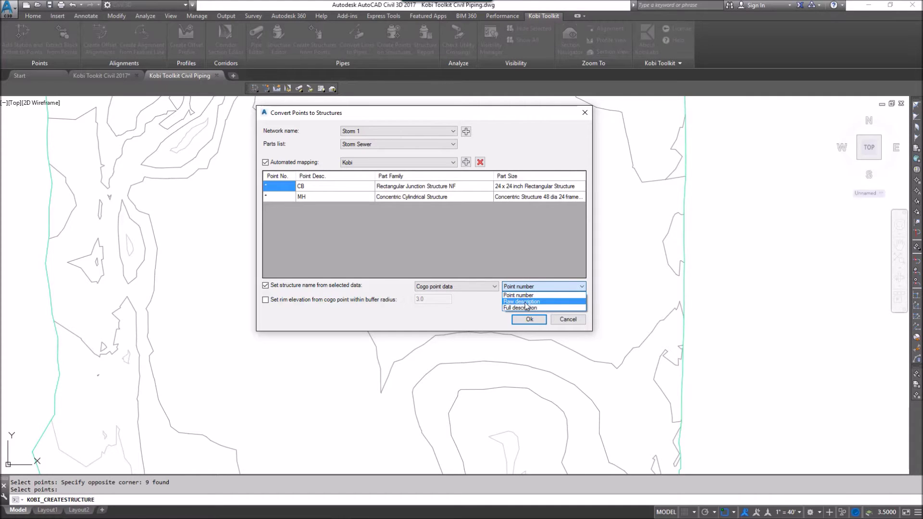
{"action": "left_click", "coordinate": [486, 291]}
{"action": "left_click", "coordinate": [491, 288]}
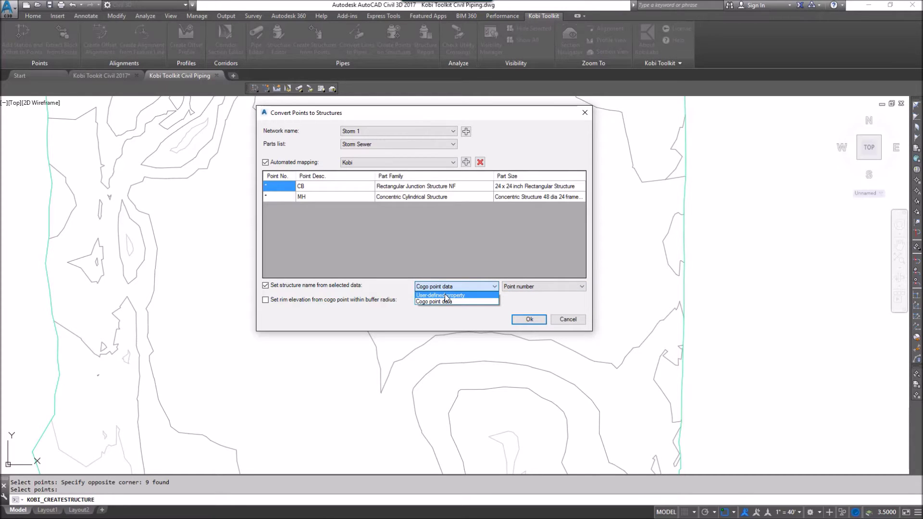
{"action": "left_click", "coordinate": [447, 295]}
{"action": "left_click", "coordinate": [582, 287]}
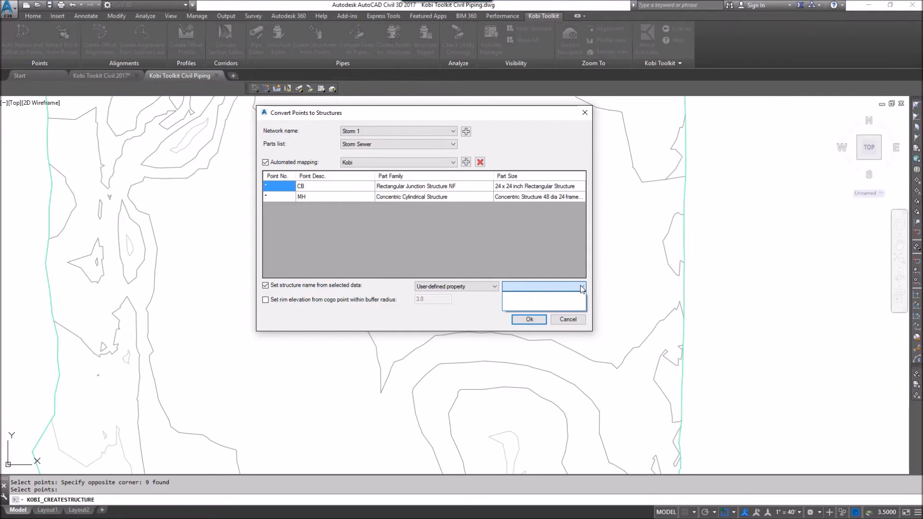
{"action": "left_click", "coordinate": [265, 286]}
{"action": "left_click", "coordinate": [266, 286]}
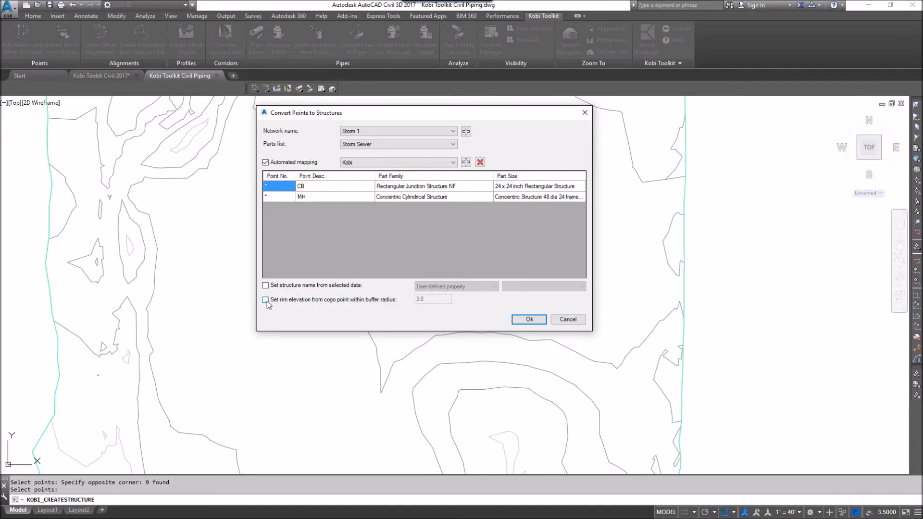
{"action": "left_click", "coordinate": [530, 320]}
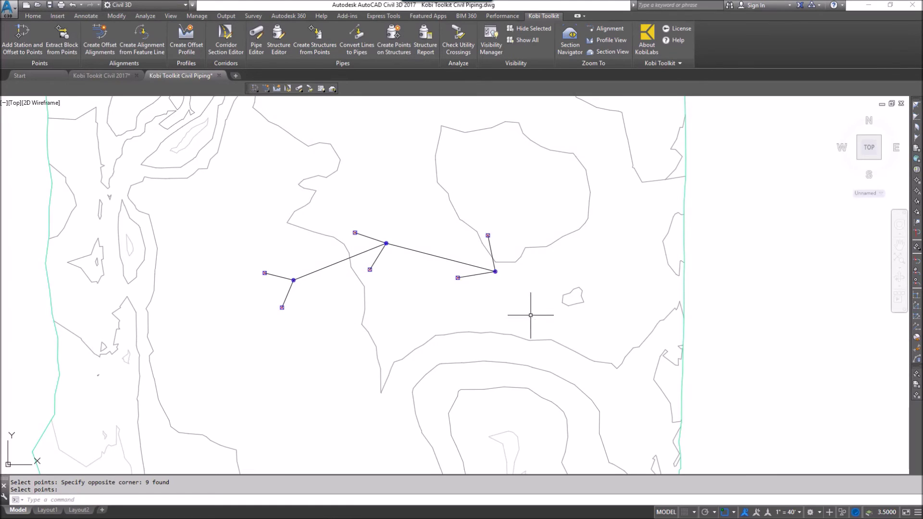
Zoom in on the new rectangular CB and circular MH structures along the pipe lines.
{"action": "scroll", "coordinate": [382, 243], "scroll_direction": "up", "scroll_amount": 5}
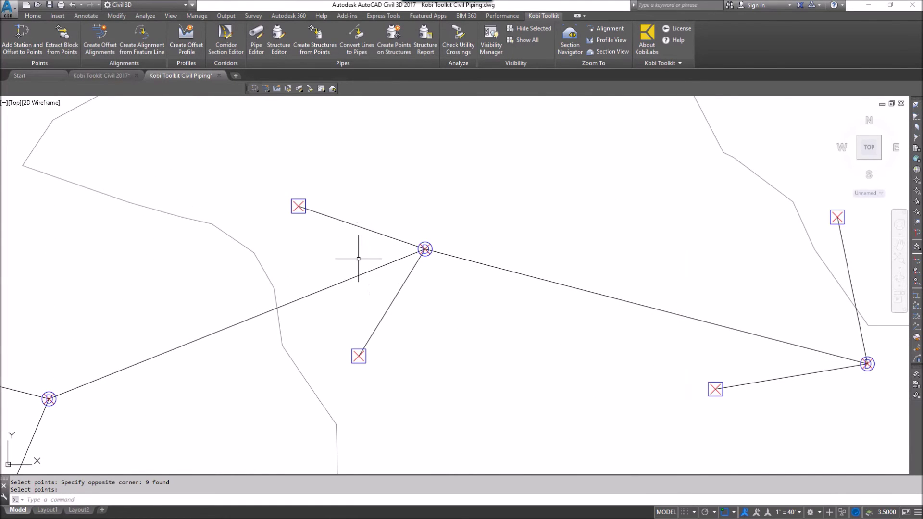